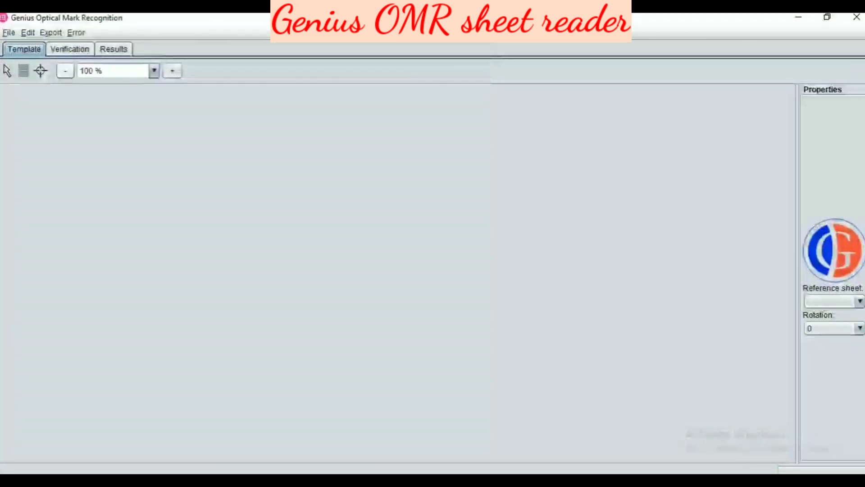
Step: Import the sheets from F:\UOMR_SHEET\1 and select CCF_000373.jpg as the reference sheet
left_click(9, 33)
key("Return")
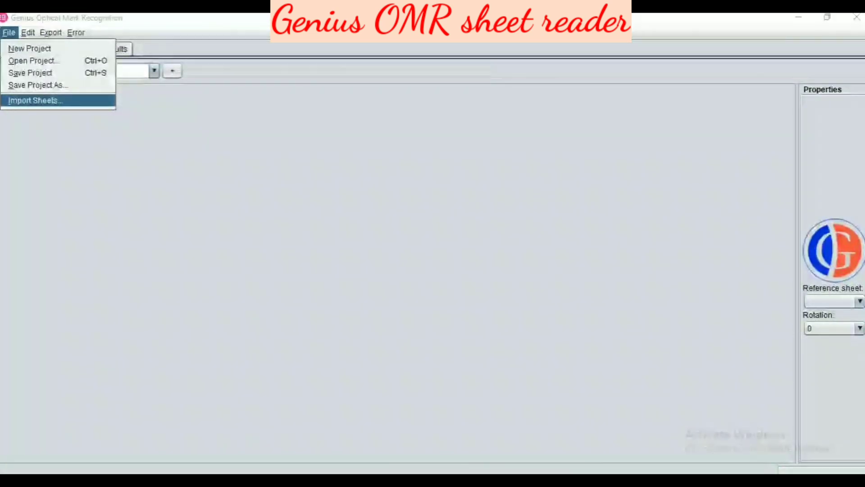
type("F:\\UOMR_SHEET\\1")
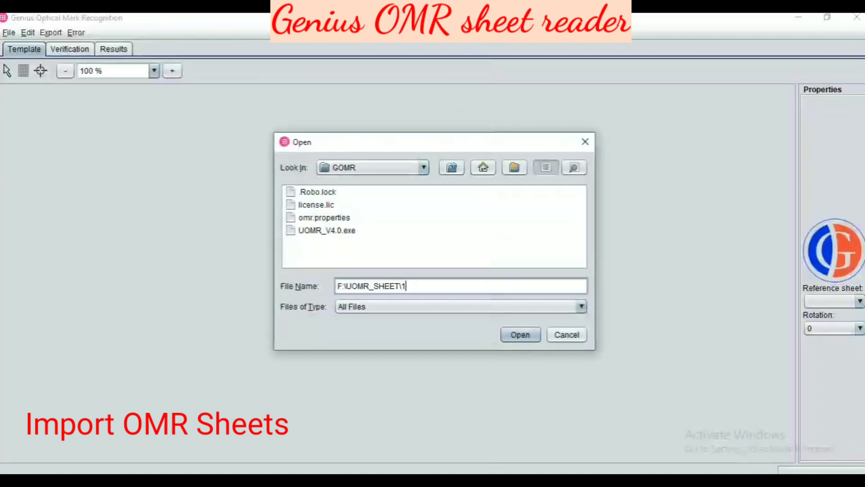
key("Return")
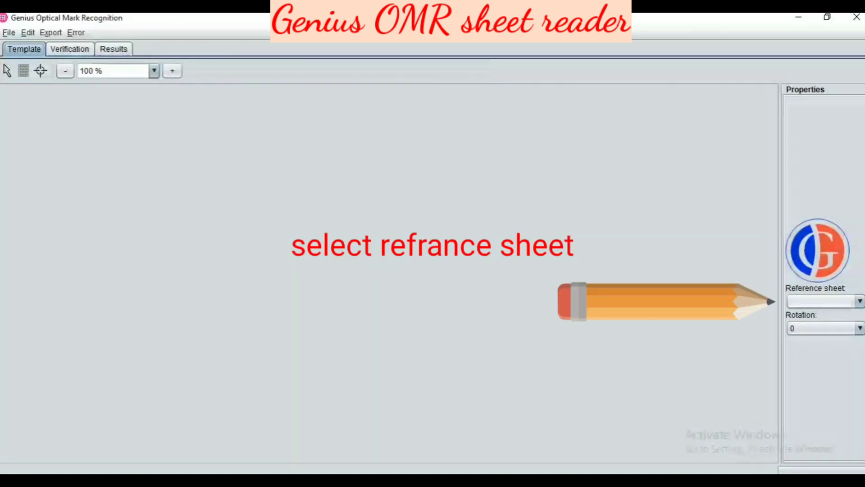
left_click(860, 301)
left_click(821, 315)
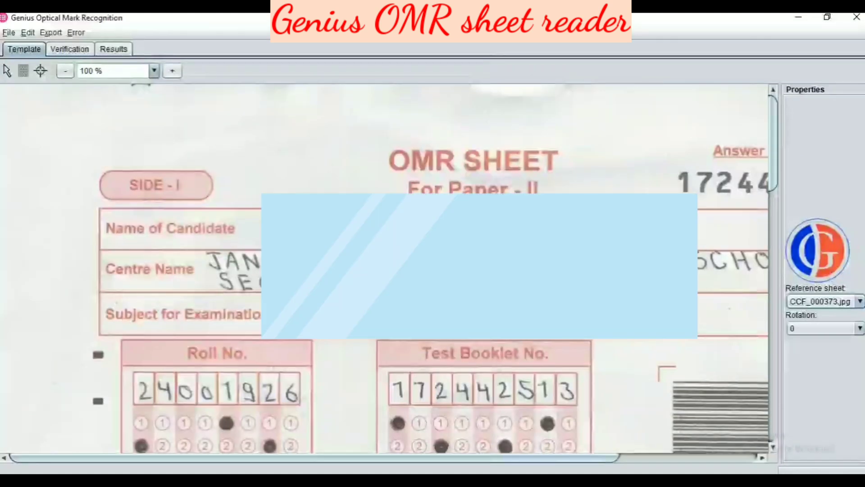
Step: Place registration markers on the uppermost black timing marks at both side margins, level with the Roll No. heading
left_click(41, 70)
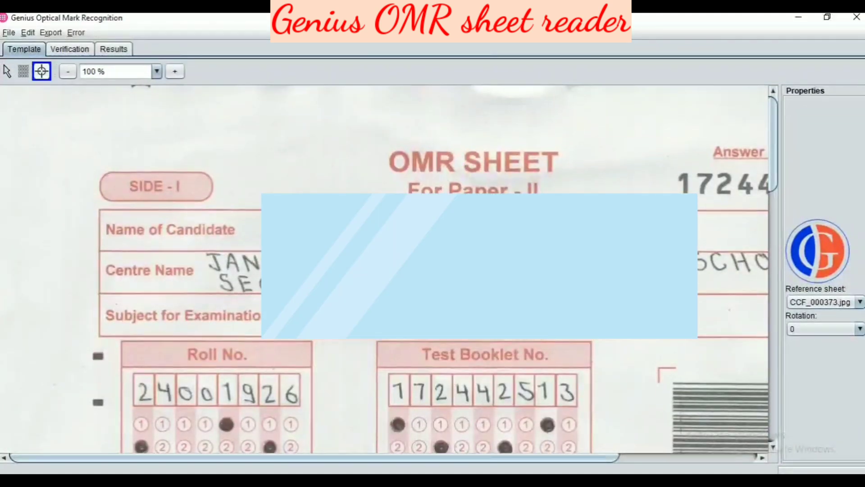
left_click(98, 356)
left_click(68, 71)
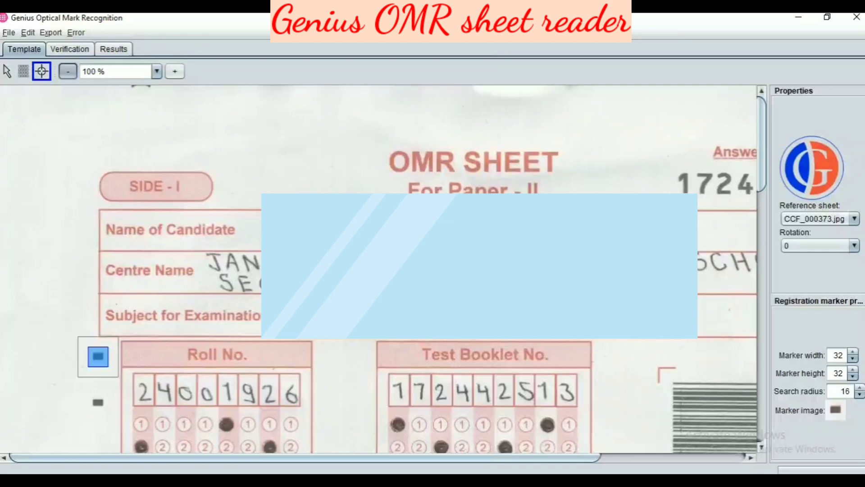
left_click(442, 220)
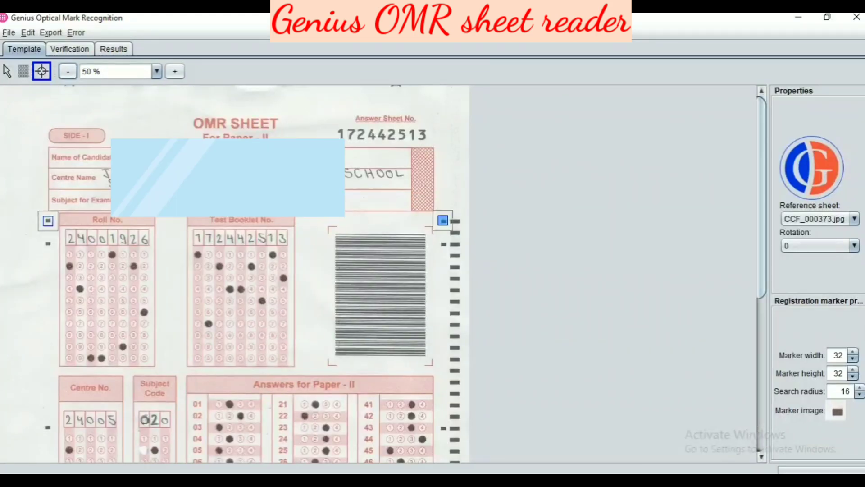
Step: Add a horizontal question group at the first Roll No. bubble with 10 rows, 8 columns and the field ROLLNO
left_click(23, 72)
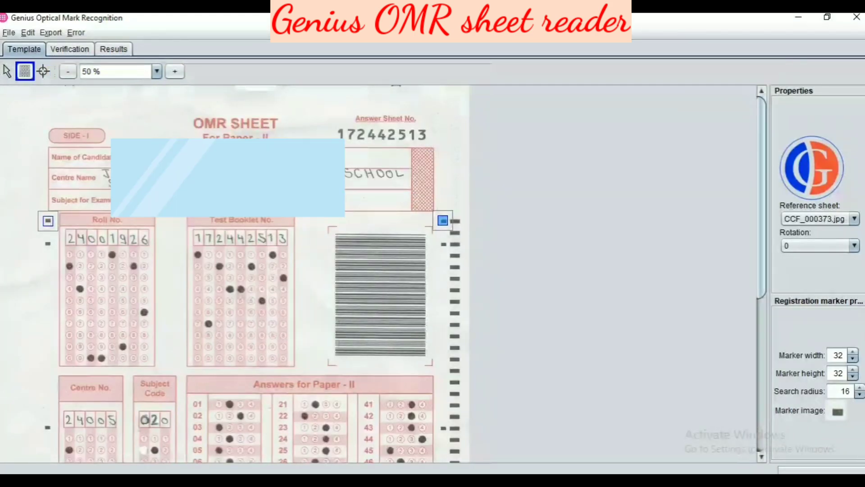
left_click(71, 255)
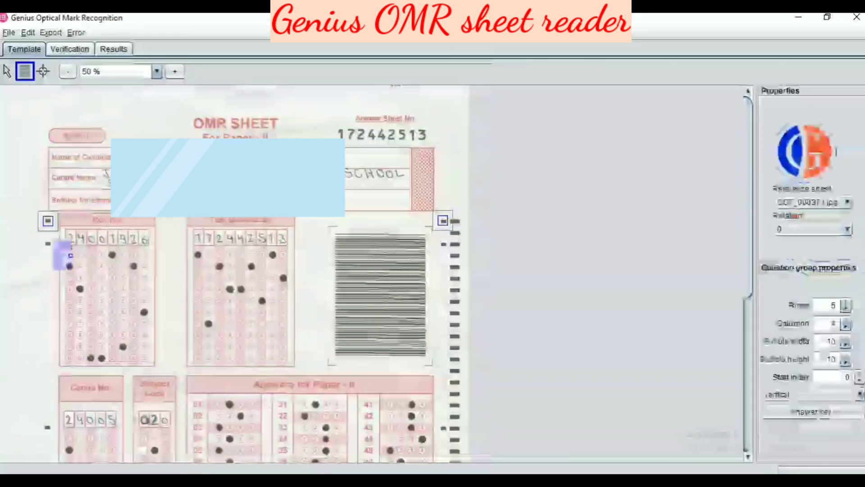
left_click(833, 323)
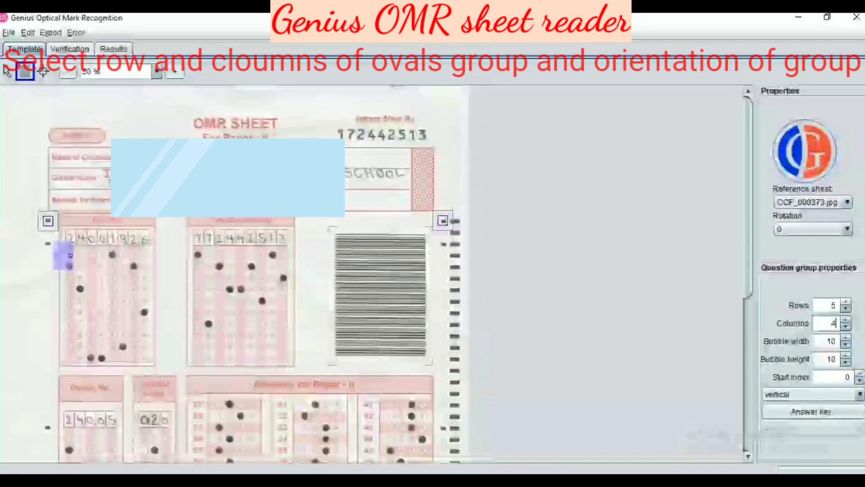
key("BackSpace")
type("8")
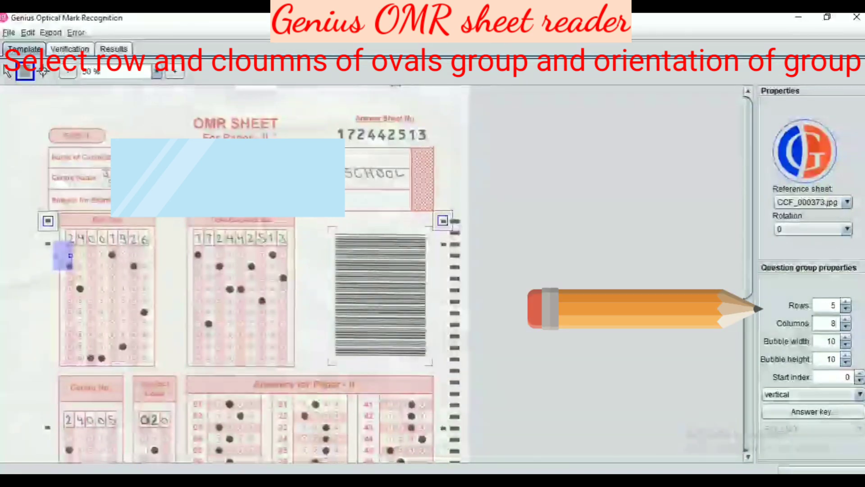
left_click(858, 395)
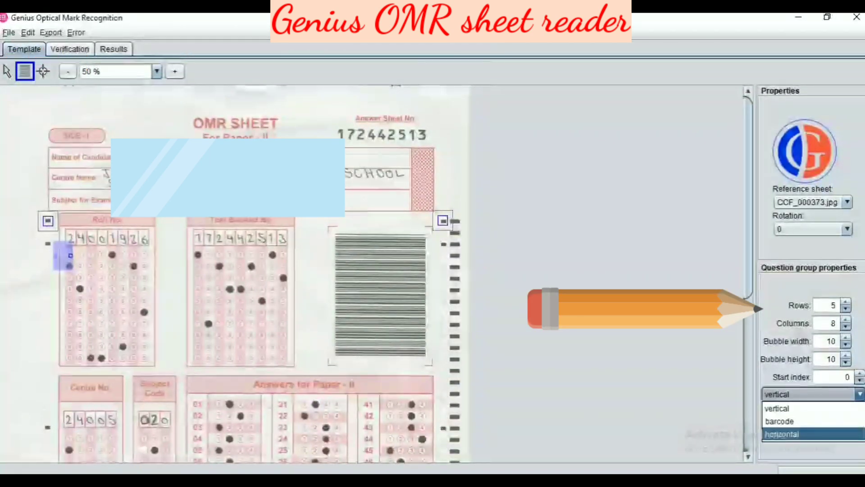
left_click(814, 434)
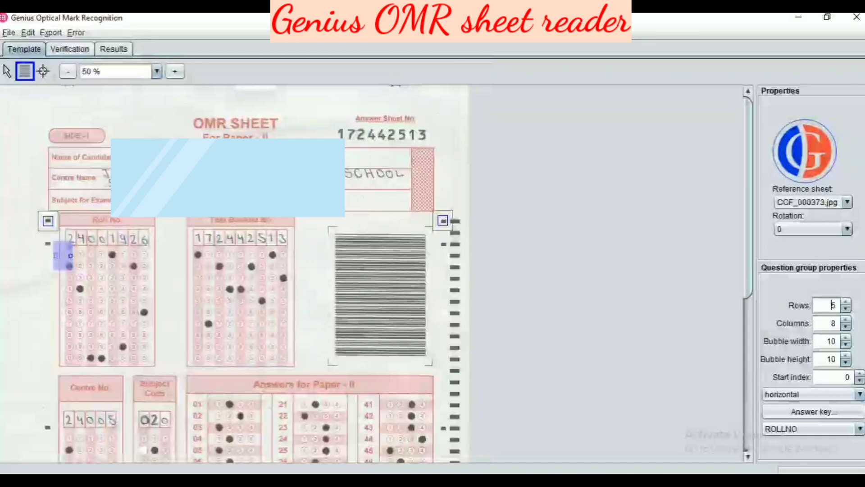
key("Delete")
type("10")
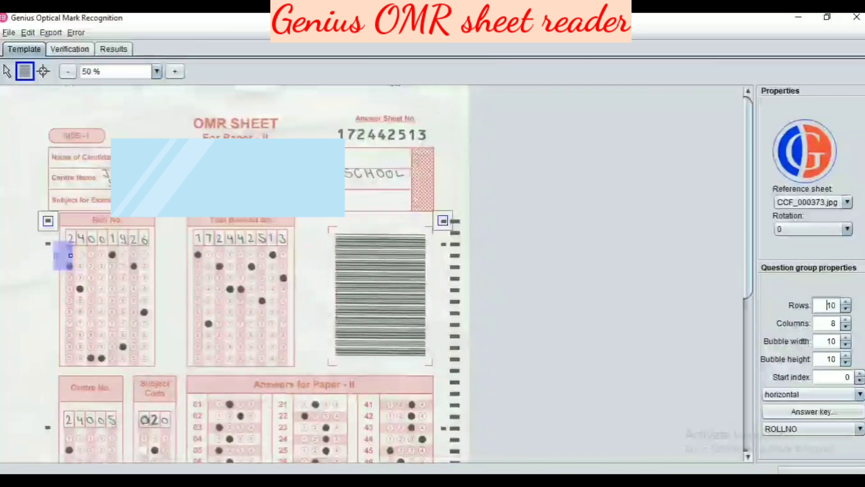
key("Return")
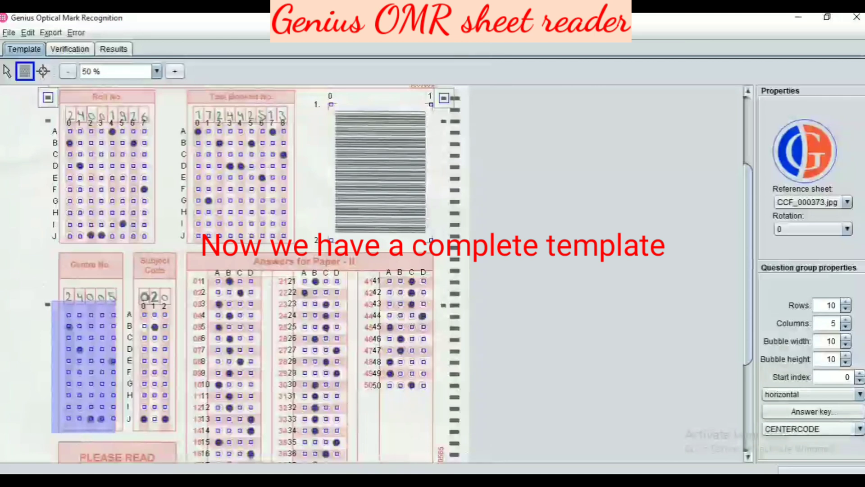
Step: Review the group properties of the Subject Code bubbles and the barcode area
left_click(148, 366)
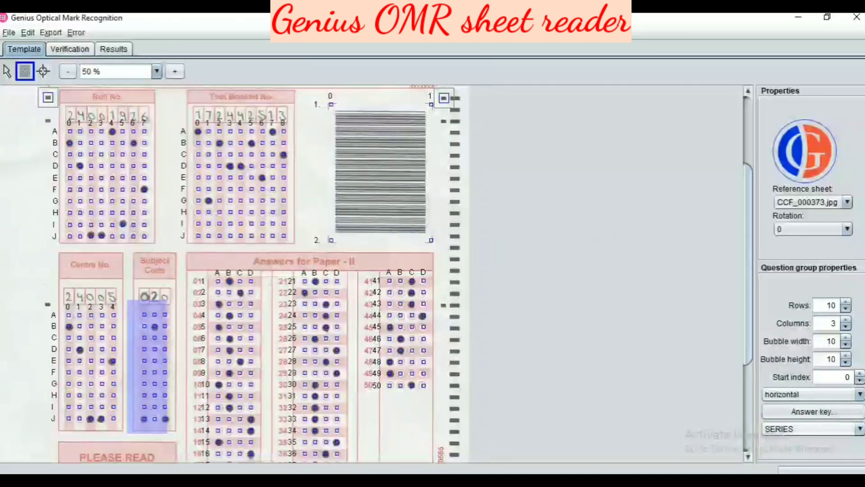
left_click(378, 172)
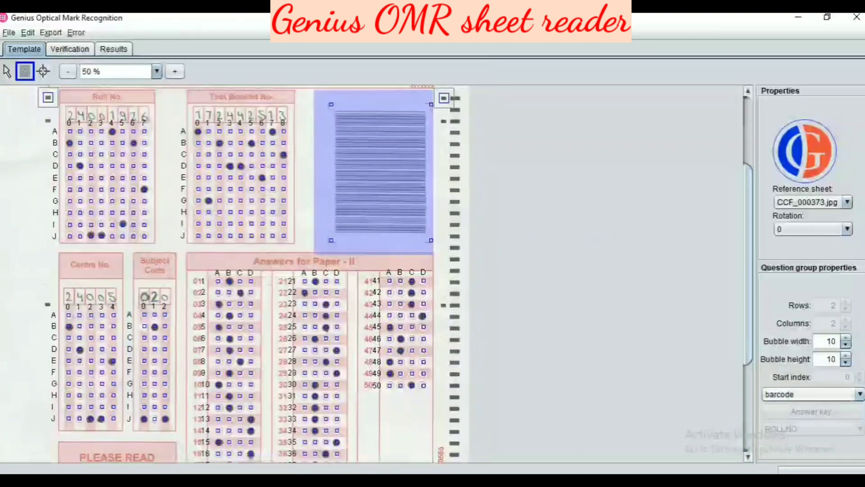
Step: Open and accept the answer keys of the question groups 1–20, 21–40 and 41–50
left_click(229, 361)
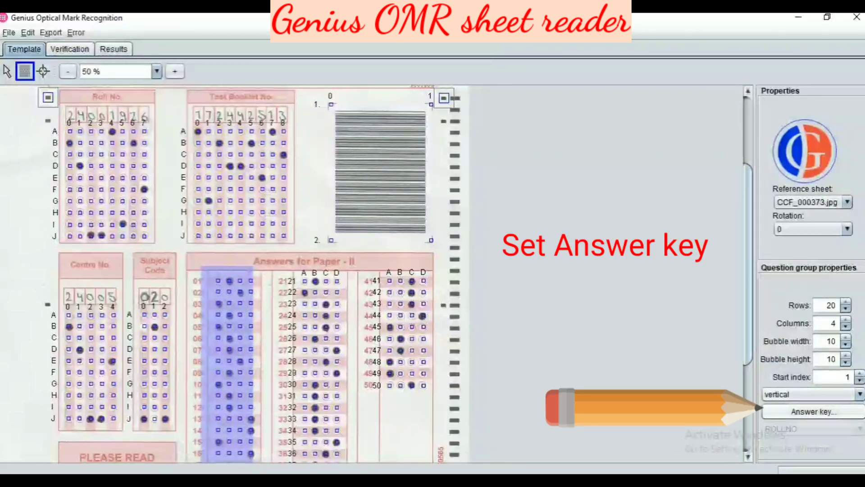
left_click(813, 411)
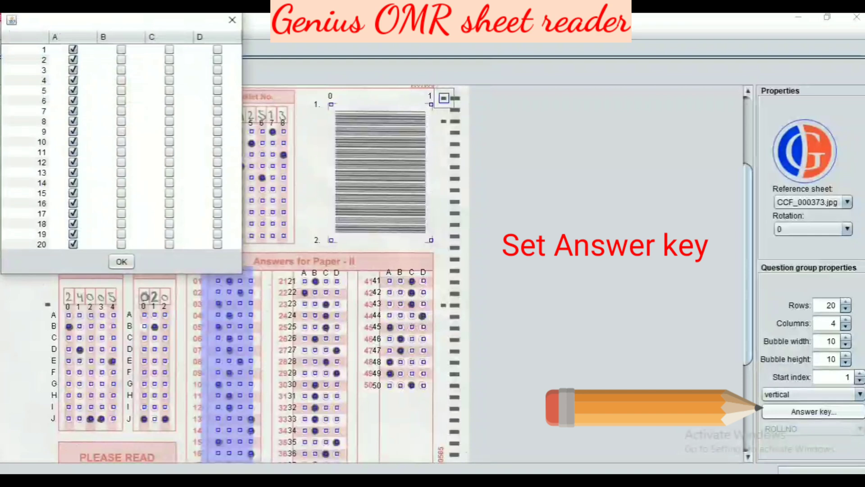
left_click(121, 261)
left_click(314, 356)
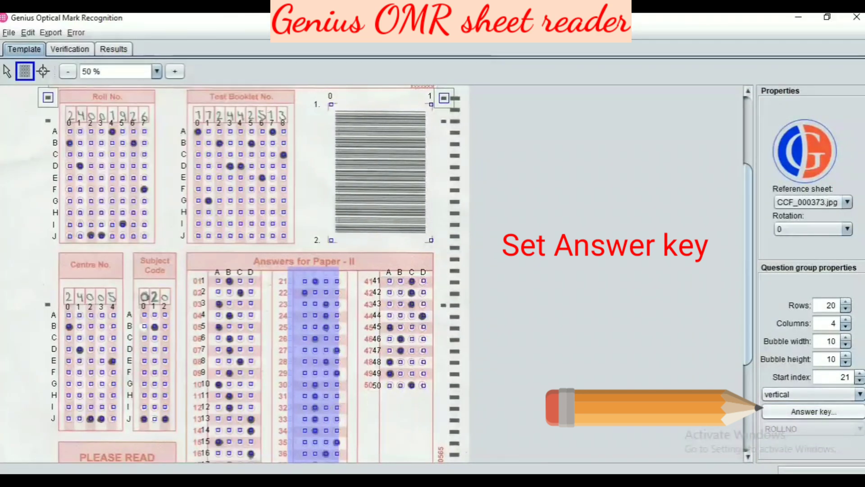
left_click(813, 412)
left_click(120, 259)
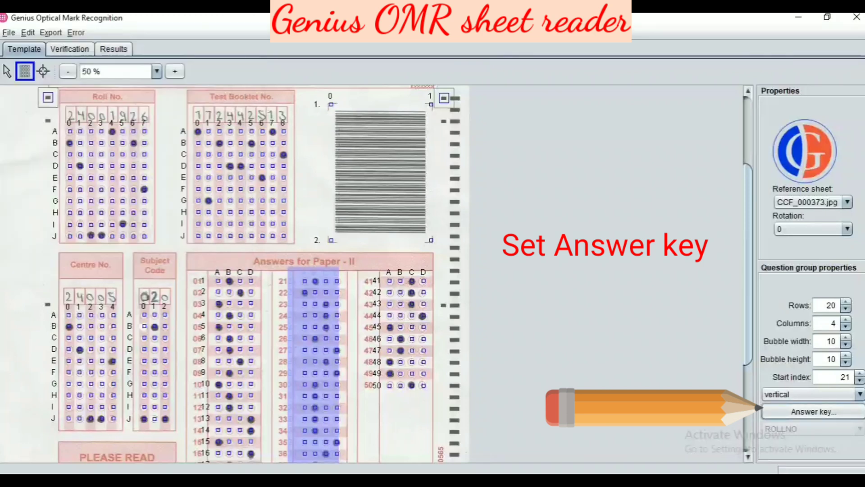
left_click(398, 333)
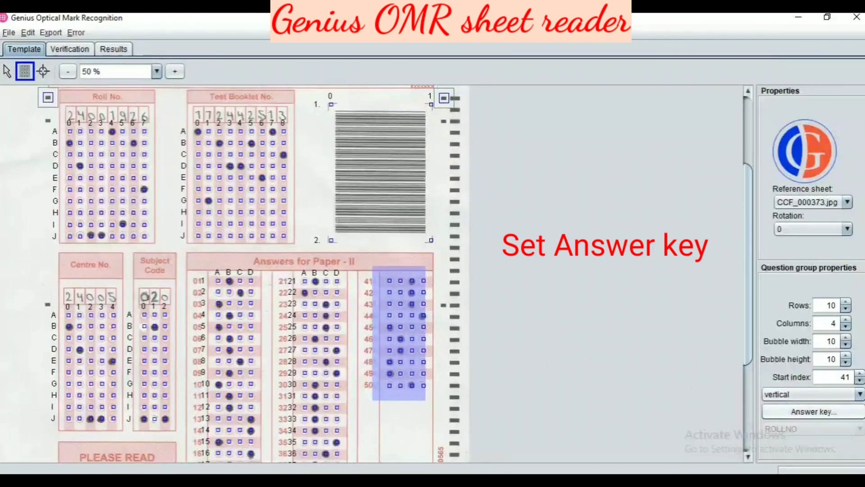
left_click(813, 411)
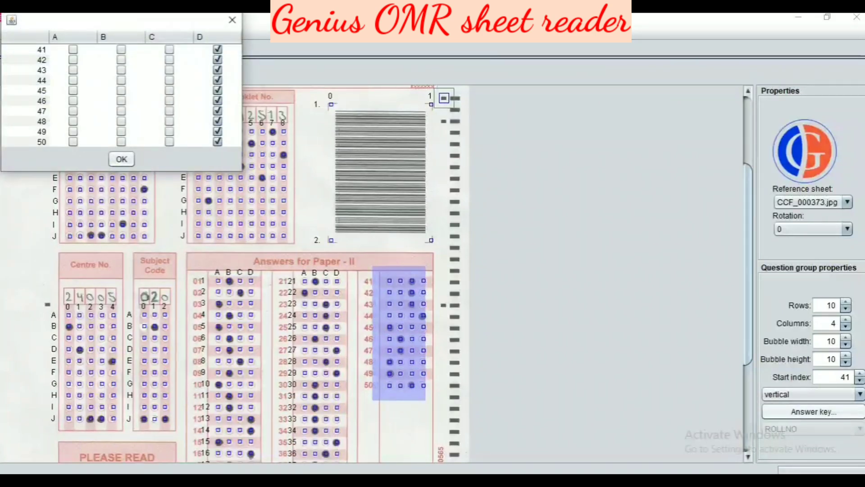
left_click(122, 159)
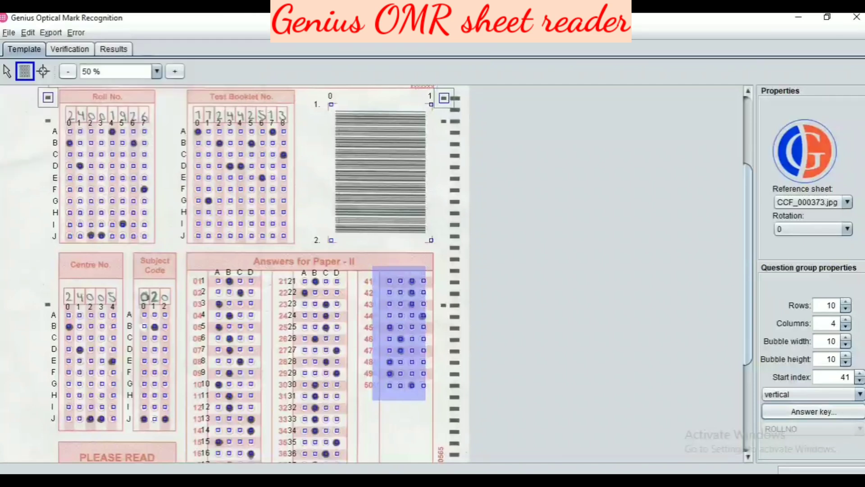
Step: Verify the imported sheets and inspect the detected marks on the first sheet in the list
left_click(70, 49)
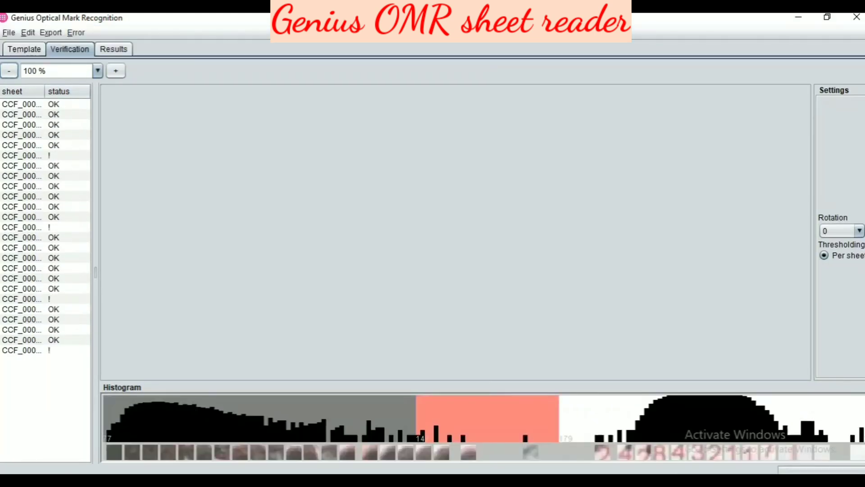
left_click(54, 104)
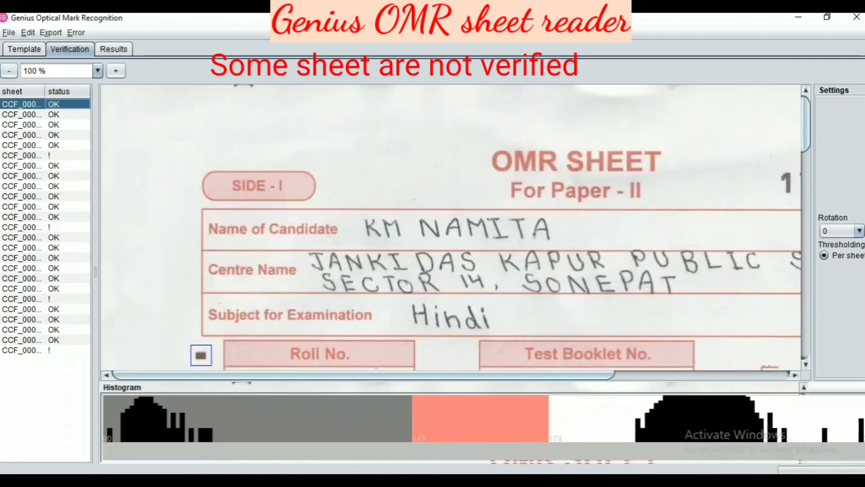
scroll(451, 228, "down", 5)
scroll(450, 226, "down", 3)
scroll(607, 150, "down", 20)
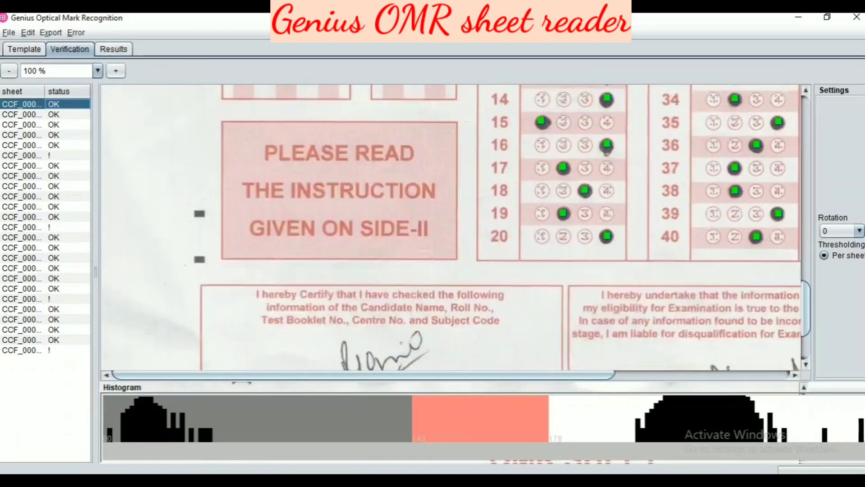
Step: Inspect the Roll No. and Centre No. bubbles on the first two sheets flagged with "!"
left_click(49, 155)
scroll(450, 227, "up", 14)
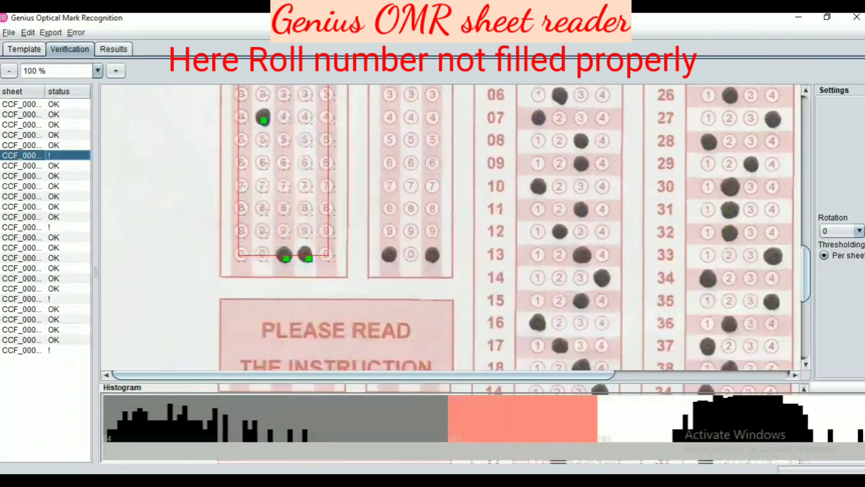
scroll(450, 228, "down", 3)
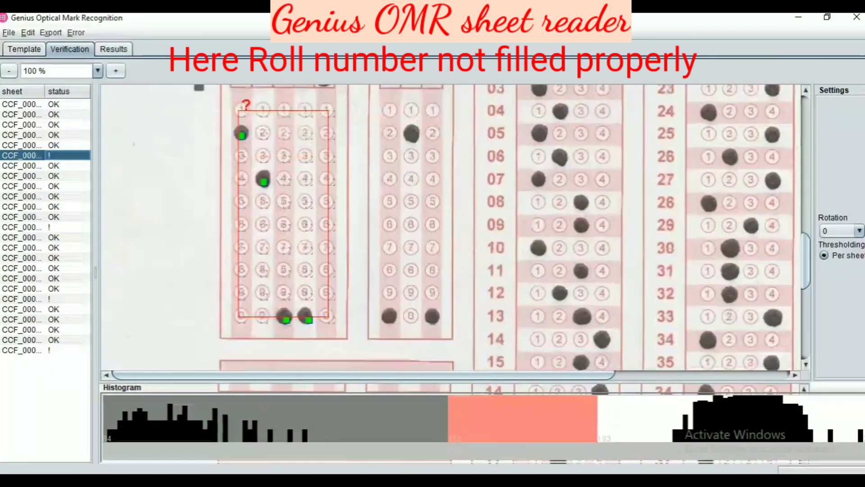
scroll(451, 228, "up", 3)
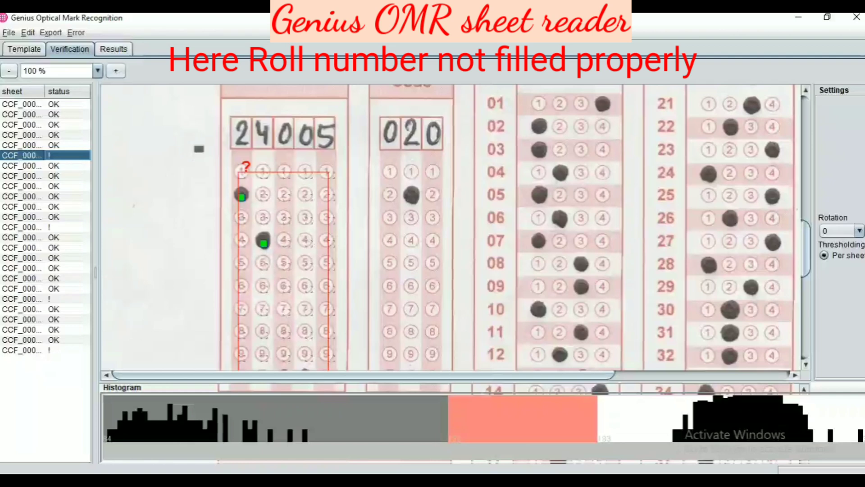
left_click(49, 227)
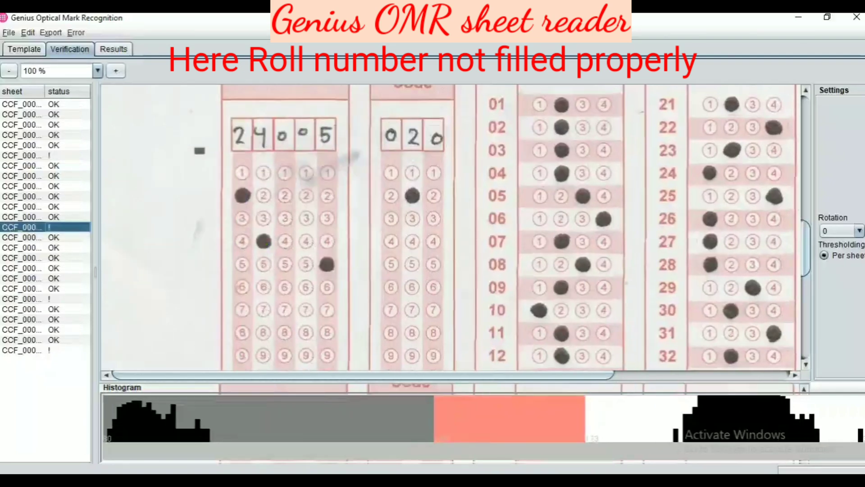
scroll(450, 228, "up", 6)
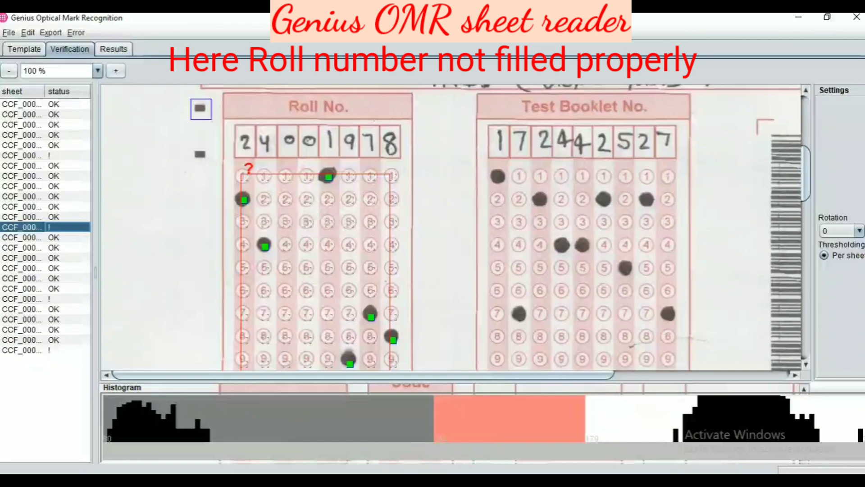
Step: Inspect the Subject Code and answer bubbles on the last two sheets flagged with "!"
left_click(50, 299)
scroll(450, 227, "down", 7)
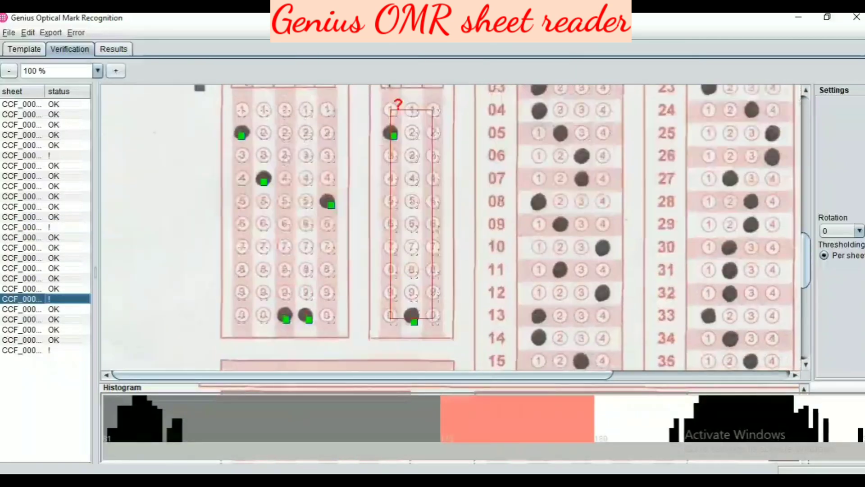
left_click(49, 350)
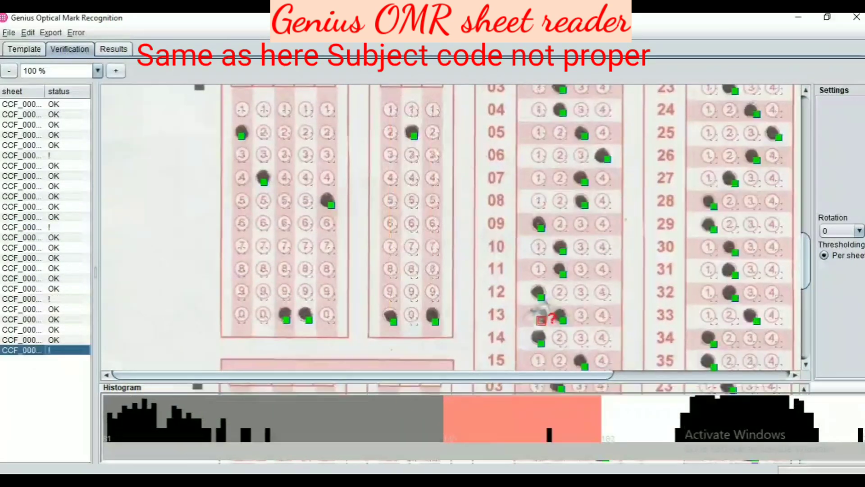
scroll(451, 228, "up", 3)
scroll(451, 227, "up", 3)
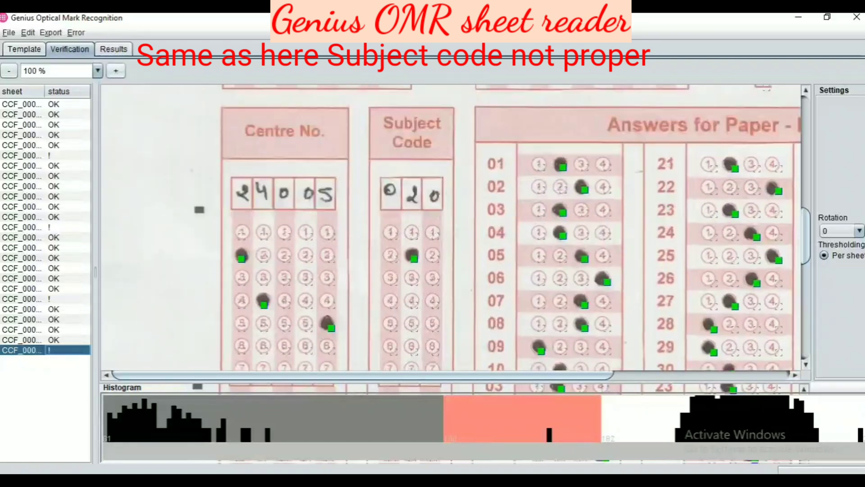
Step: Clear the doubtful mark on option 1 of question 13 on the last flagged sheet
scroll(451, 225, "down", 4)
scroll(451, 225, "down", 2)
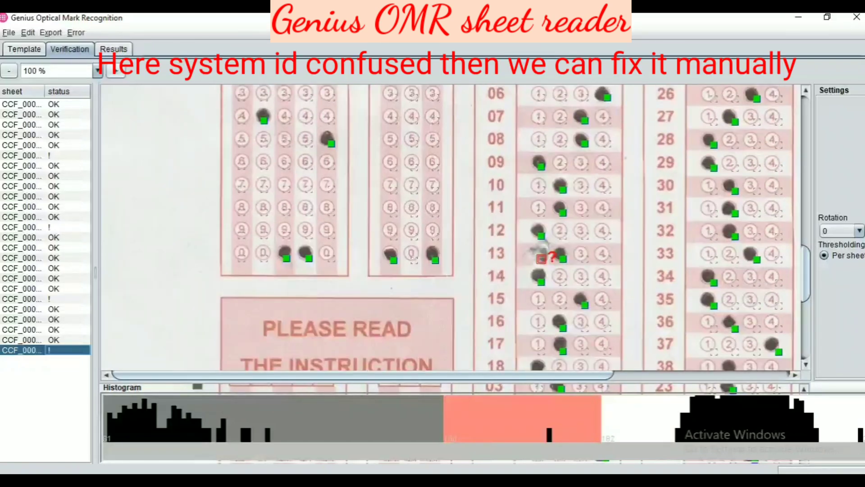
left_click(541, 258)
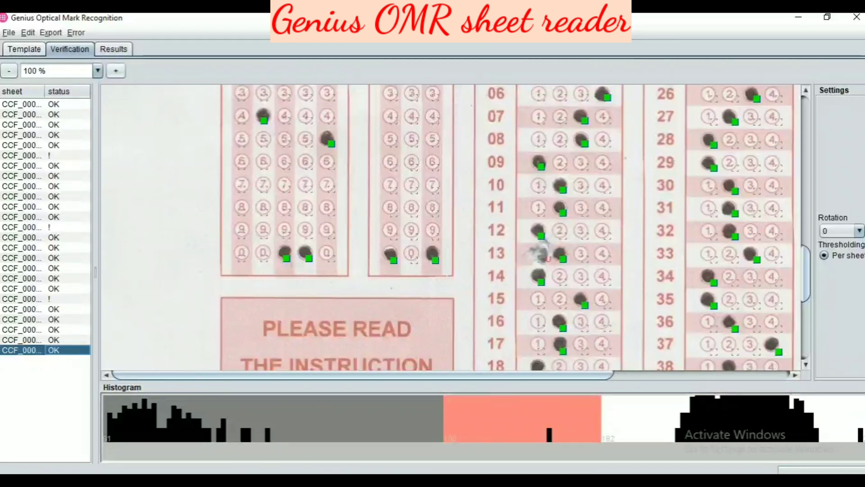
Step: Start exporting the results and create a folder named RES_28MAR inside UOMR_SHEET for them
left_click(50, 32)
key("Down")
key("Down")
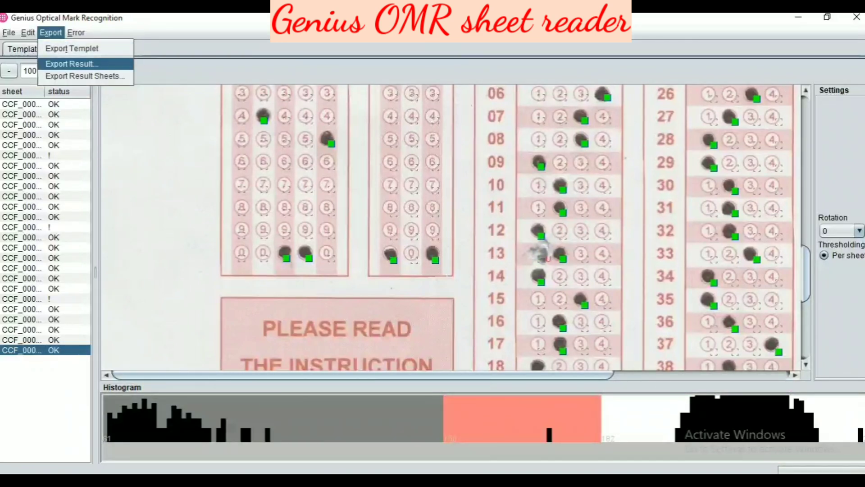
key("Return")
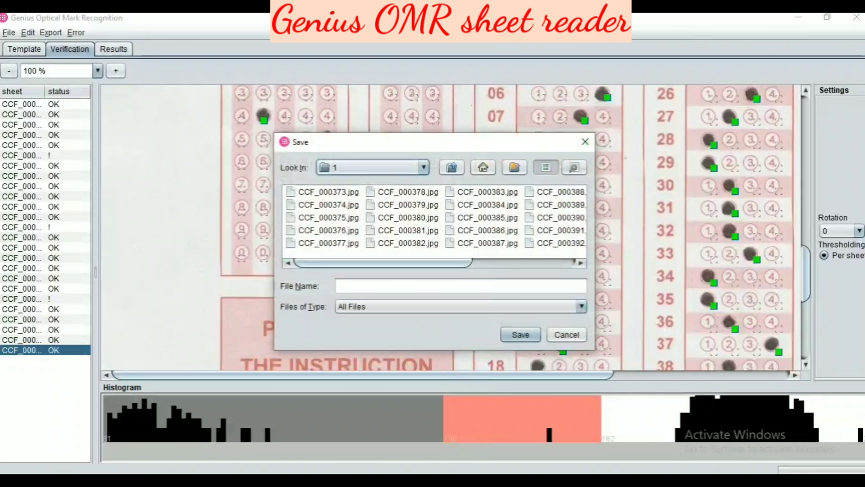
left_click(452, 168)
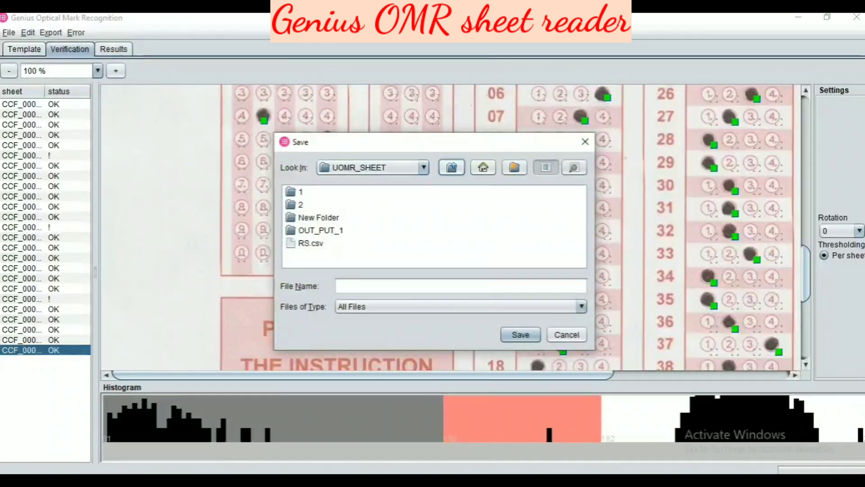
left_click(514, 167)
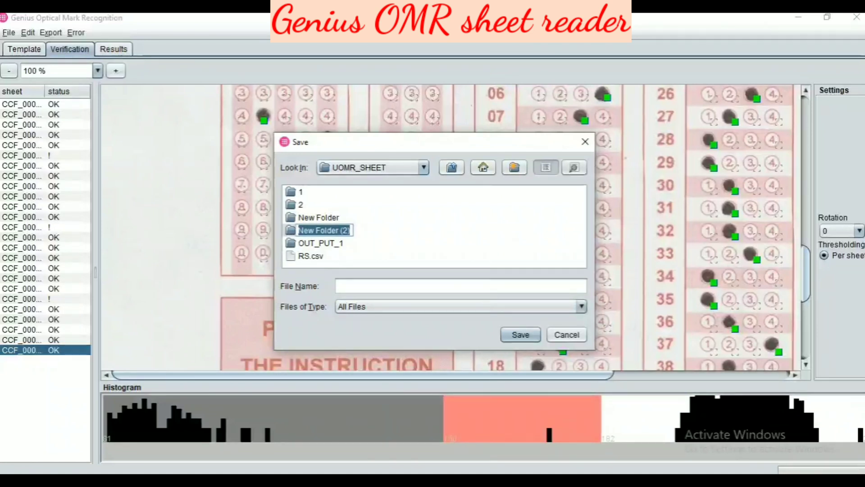
type("RES_28MA")
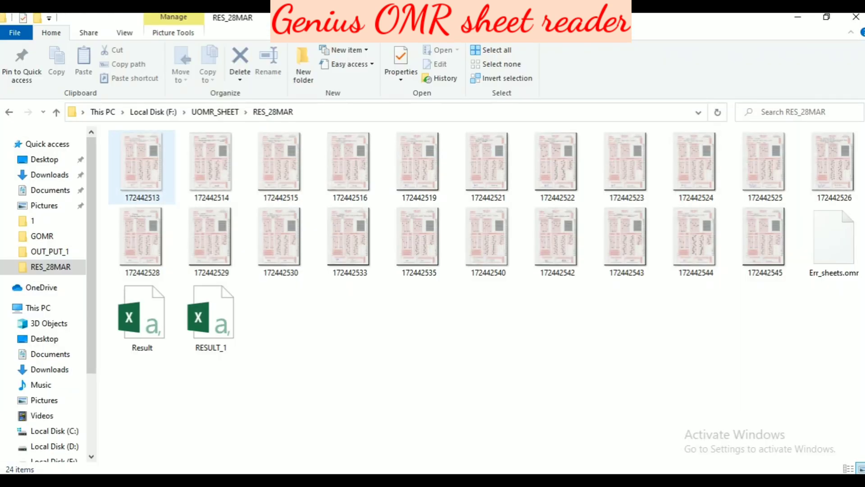
Step: Open the first sheet image in the RES_28MAR folder and inspect its marked bubbles from header to signatures
left_click(142, 167)
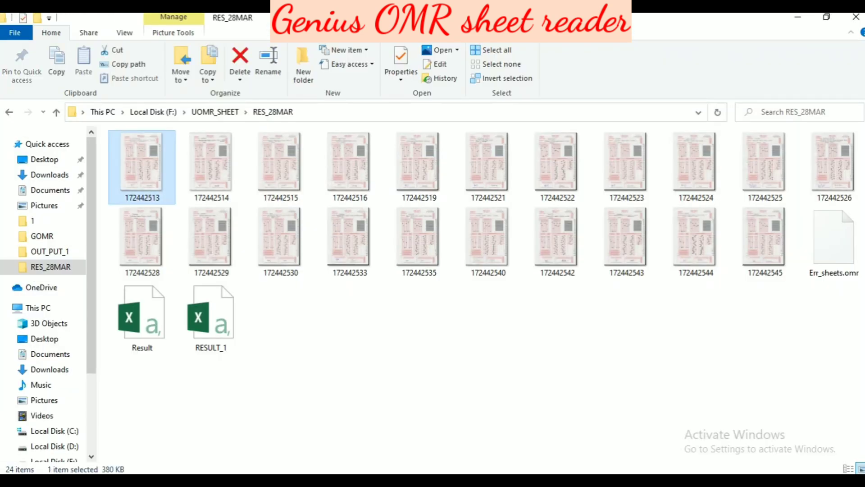
key("Return")
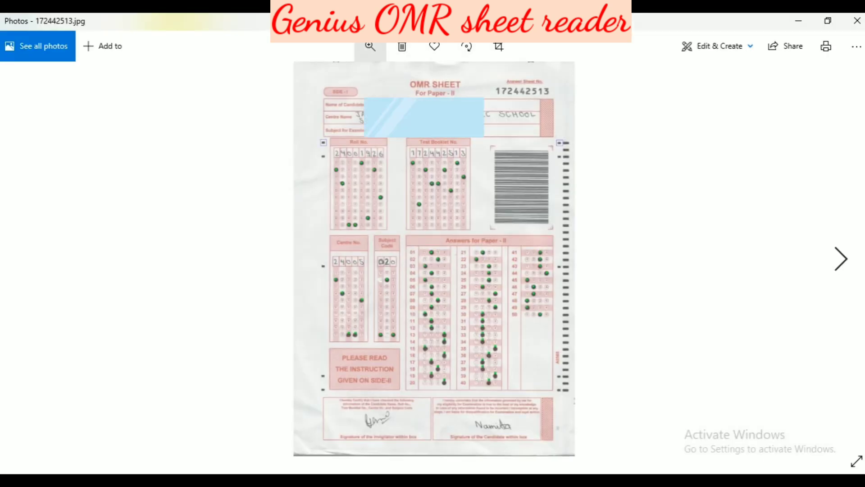
left_click(370, 46)
left_click_drag(309, 79, 330, 79)
left_click_drag(356, 203, 373, 206)
scroll(451, 259, "down", 4)
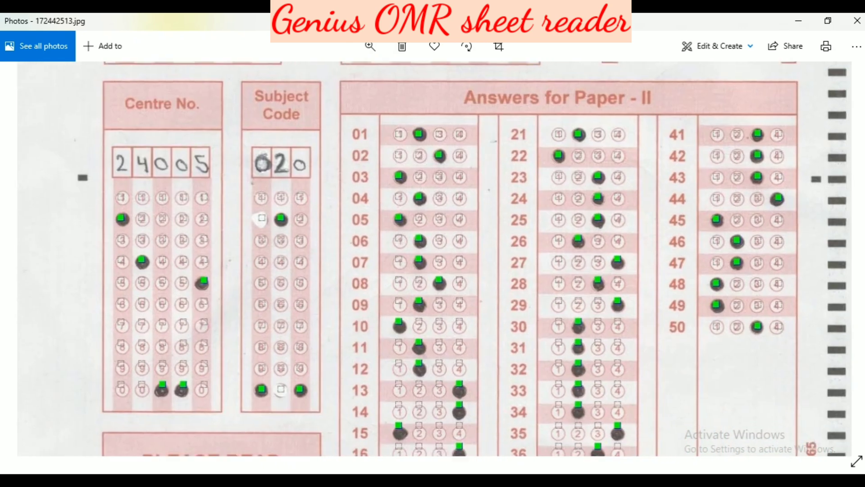
scroll(451, 259, "down", 6)
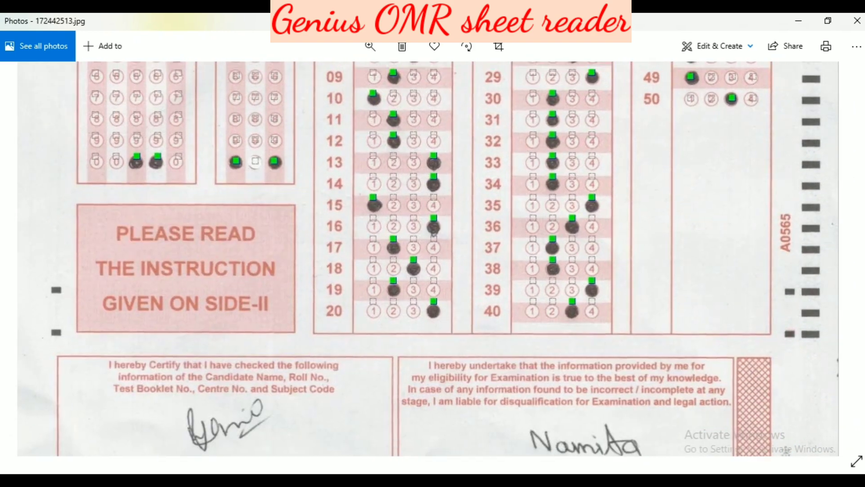
left_click_drag(450, 259, 467, 319)
left_click(798, 21)
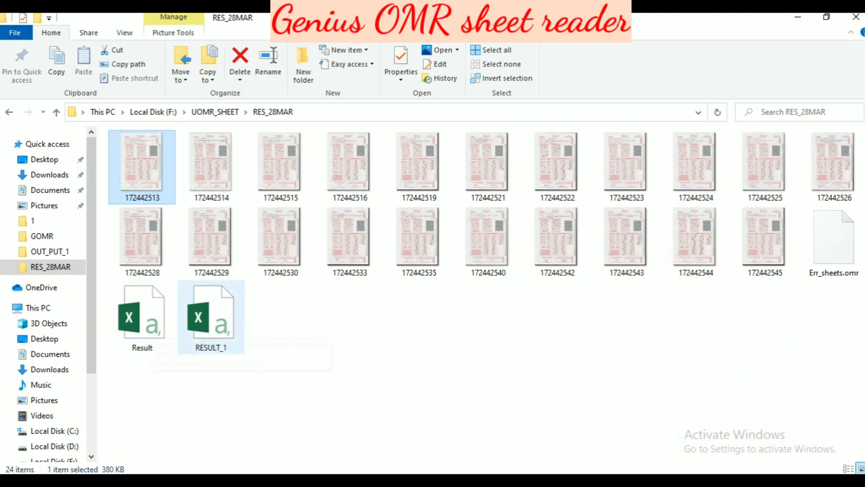
Step: Open the RESULT_1 file in Excel and widen the image and studentId columns to show their full values
double_click(206, 335)
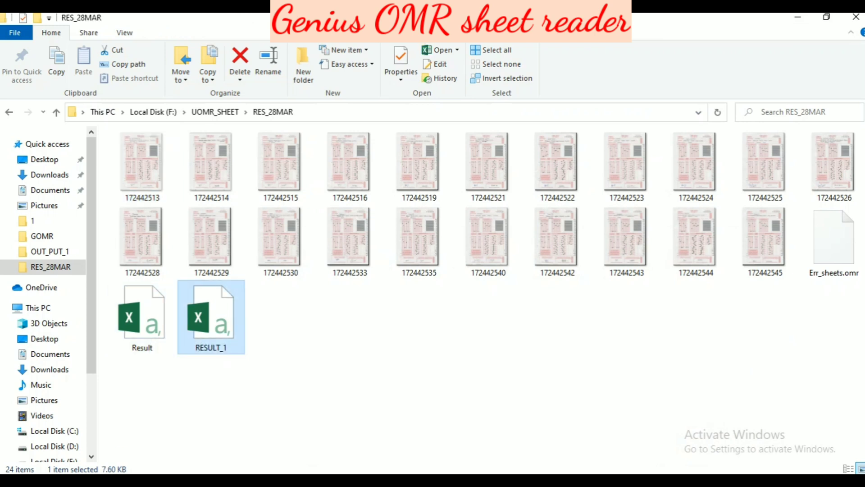
double_click(205, 343)
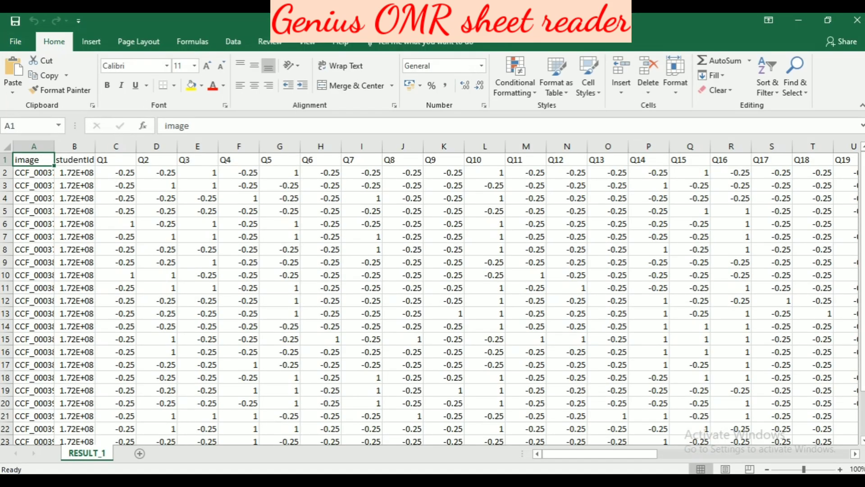
left_click_drag(54, 146, 160, 146)
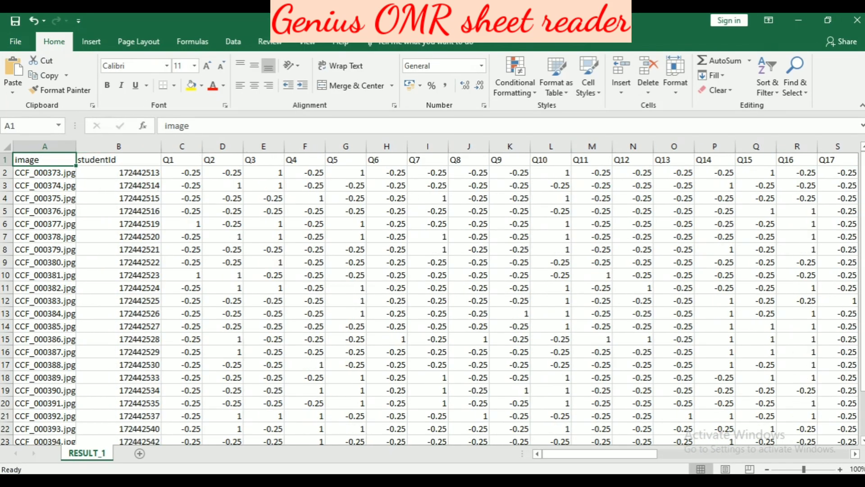
Step: Review the per-question scores through Q50 and the total column, and close RESULT_1 without saving
left_click(118, 173)
left_click_drag(222, 172, 797, 184)
left_click_drag(797, 172, 838, 172)
left_click_drag(599, 454, 792, 454)
left_click(813, 173)
key("Down")
key("Down")
key("Down")
key("Down")
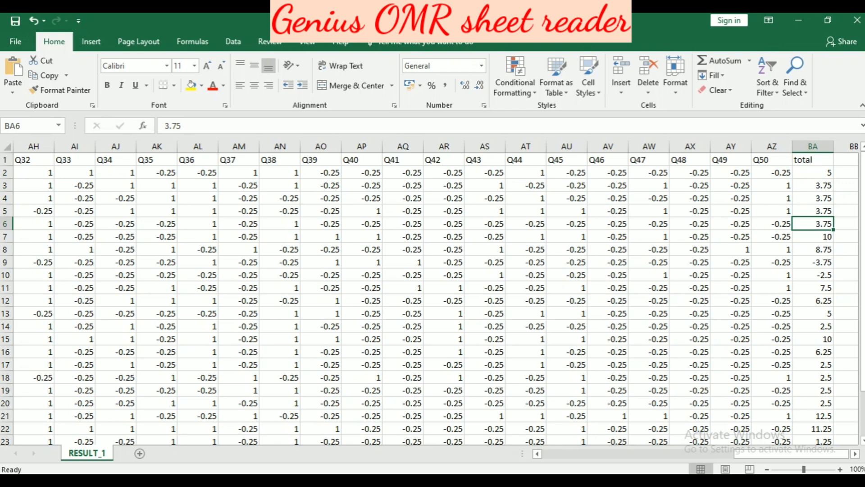
key("Down")
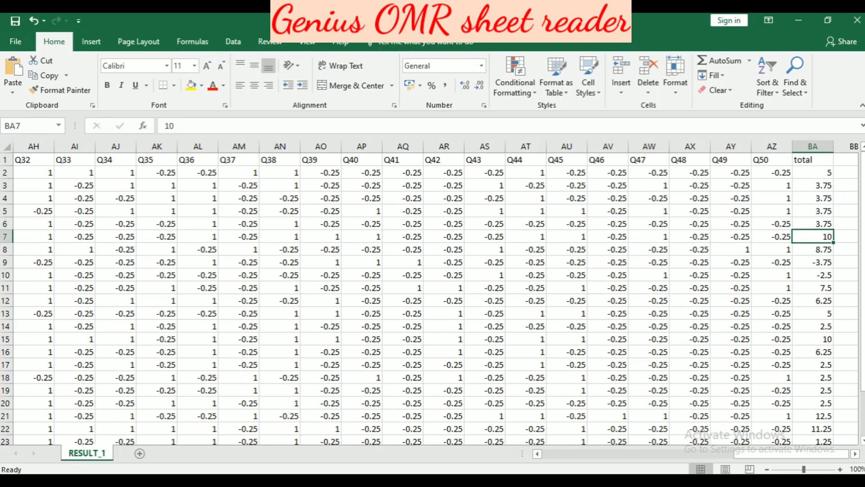
left_click(813, 146)
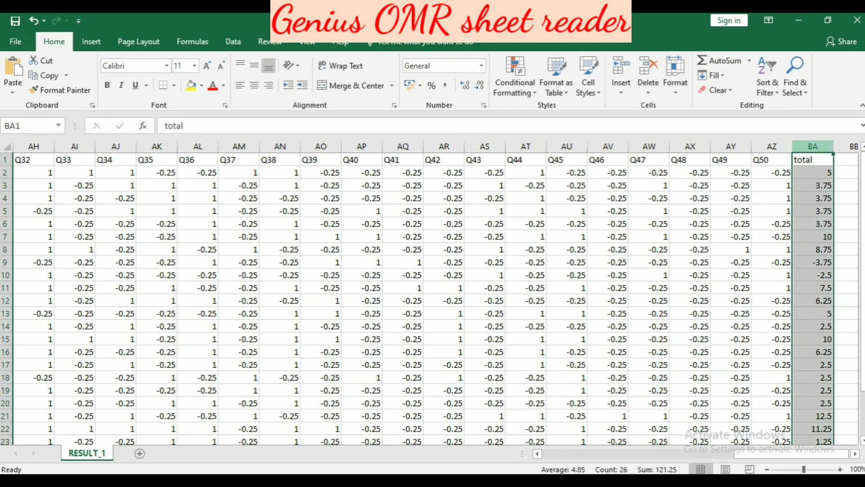
left_click(857, 20)
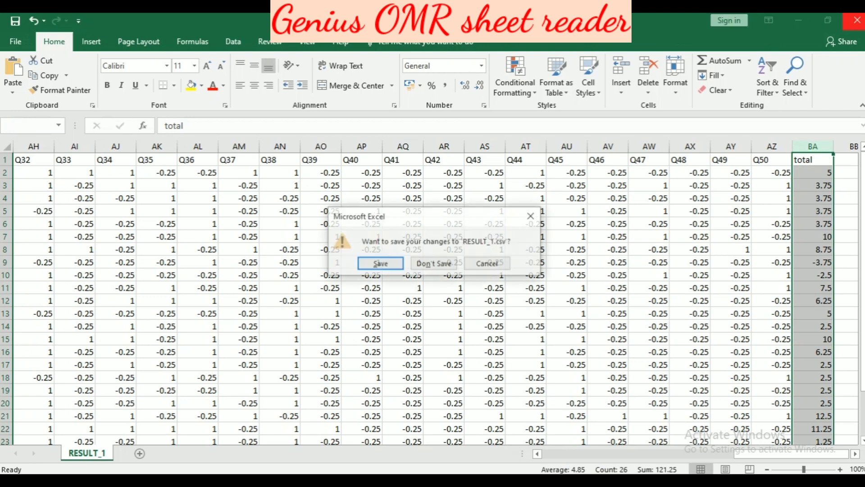
left_click(434, 263)
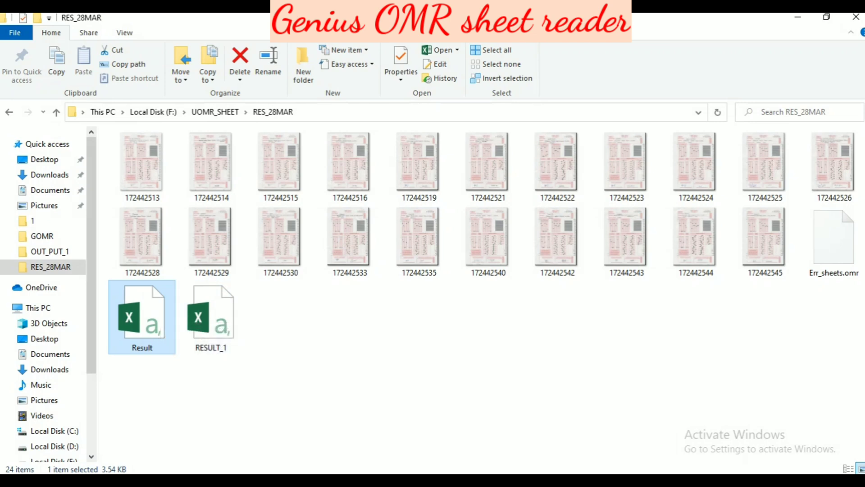
Step: Open the Result file from RES_28MAR and widen the Bar Code and BOOKNO columns to show full numbers
left_click(189, 383)
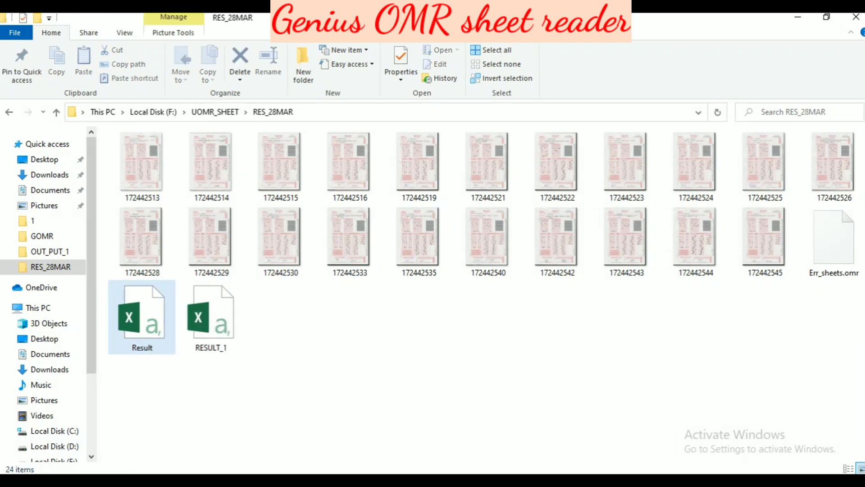
double_click(142, 318)
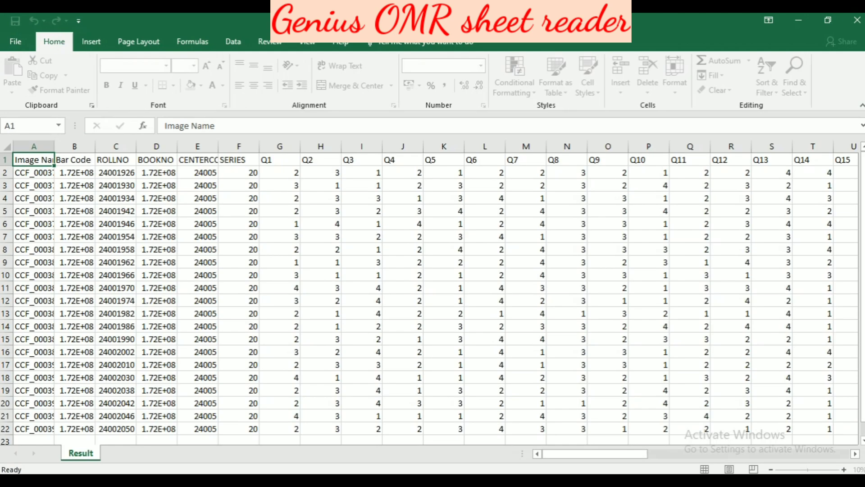
left_click_drag(95, 147, 222, 146)
left_click(168, 147)
left_click(244, 224)
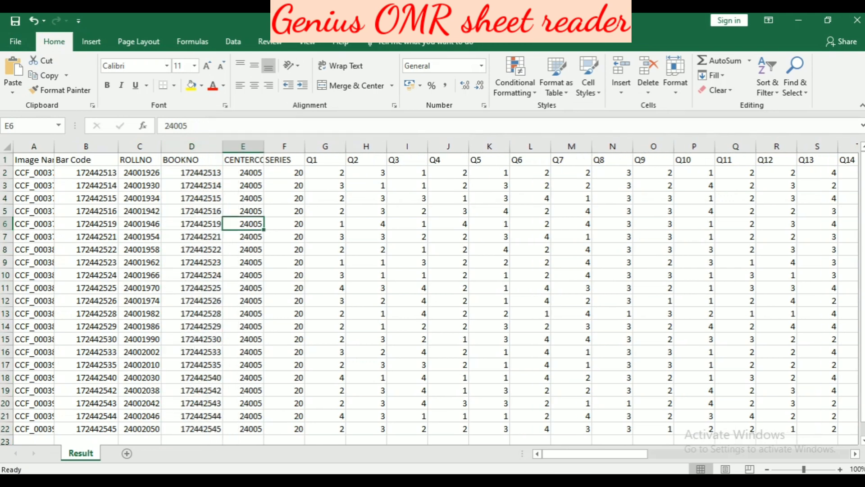
Step: Examine the Attempted, LeftBlank and Q50 columns at the end of the Result sheet
left_click_drag(616, 454, 804, 454)
left_click(846, 441)
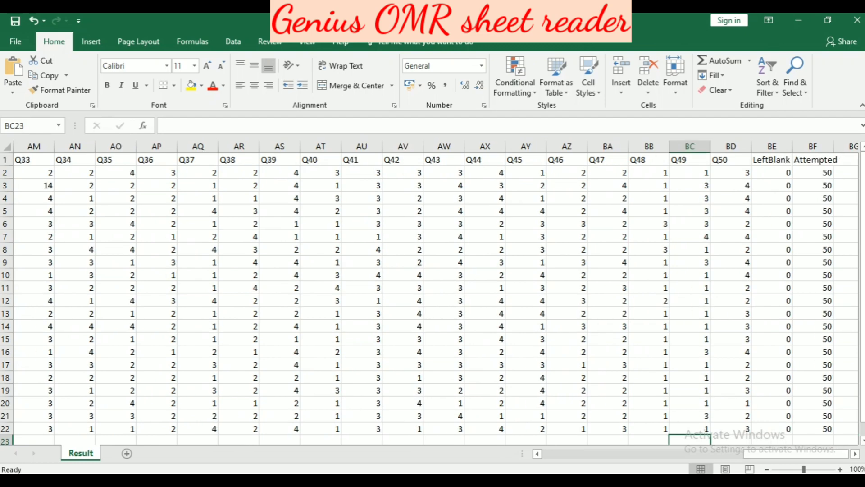
left_click(813, 172)
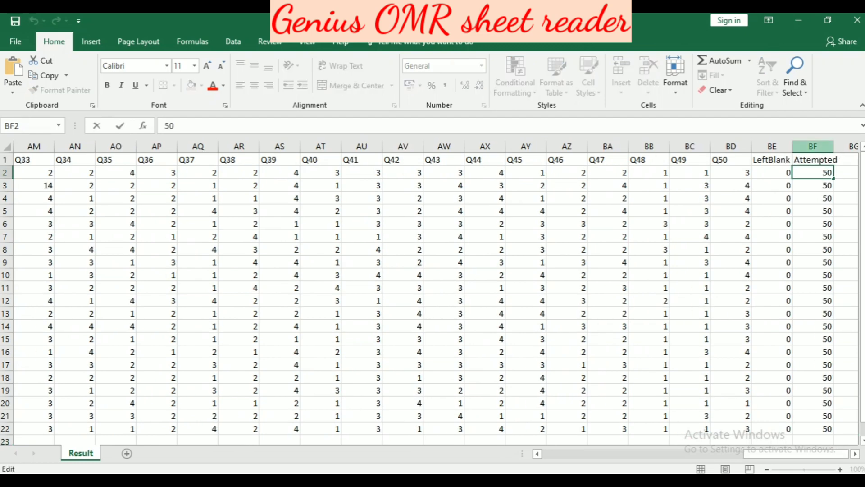
left_click(813, 146)
left_click(772, 146)
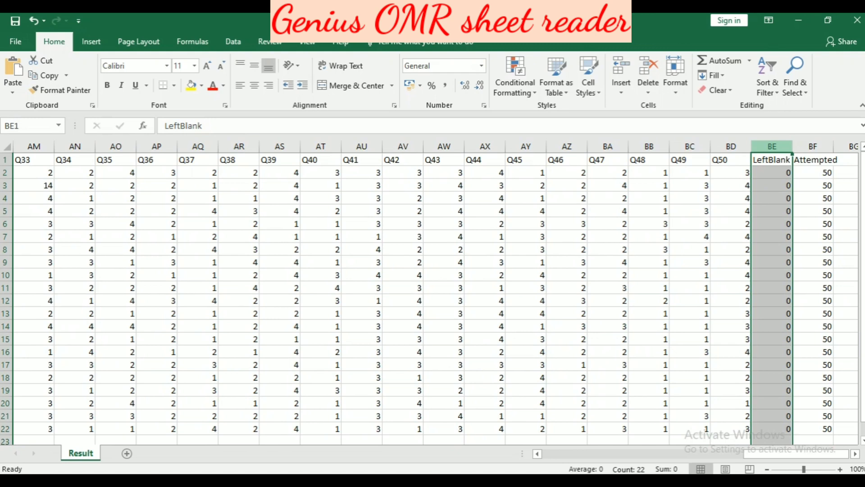
left_click(731, 146)
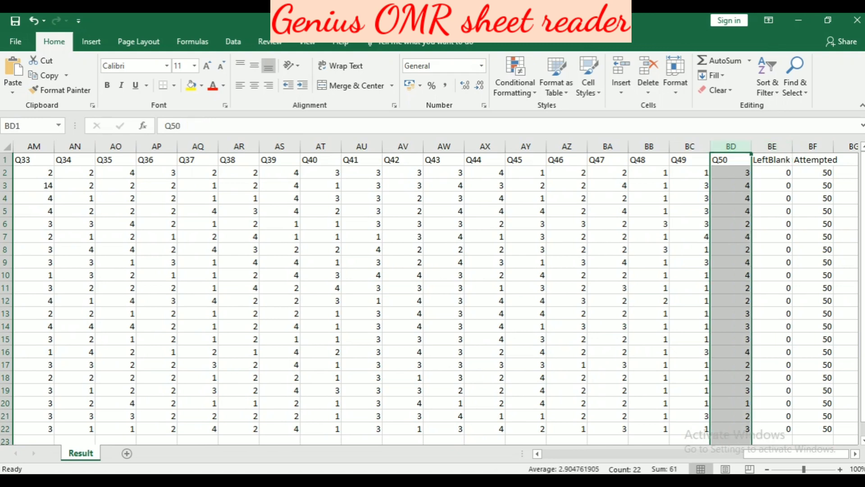
mouse_move(546, 480)
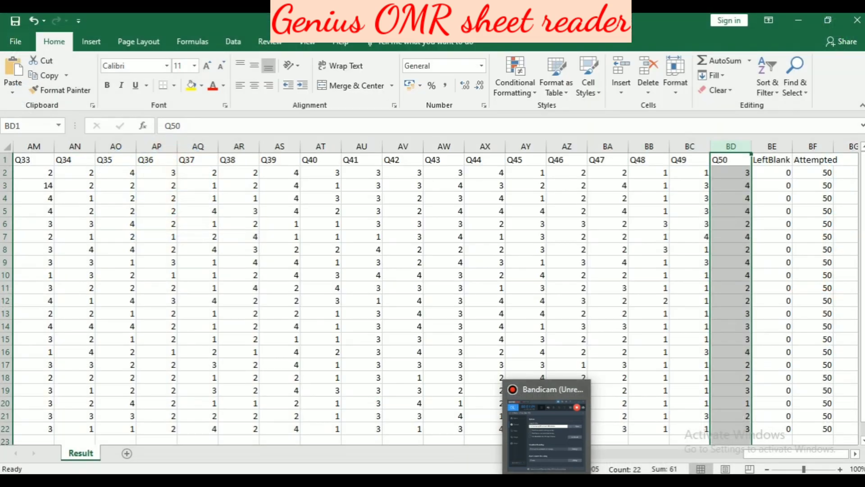